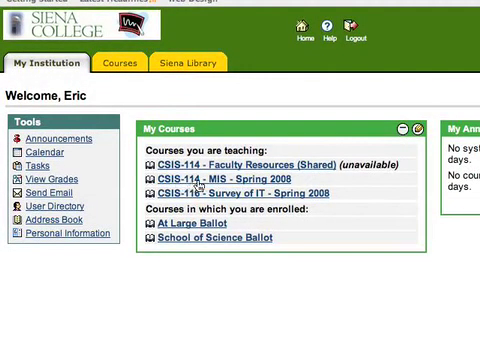
Download GIS Lab - Pre-lab.doc from the GIS Lab area of the CSIS-114 MIS course
{"action": "left_click", "coordinate": [188, 182]}
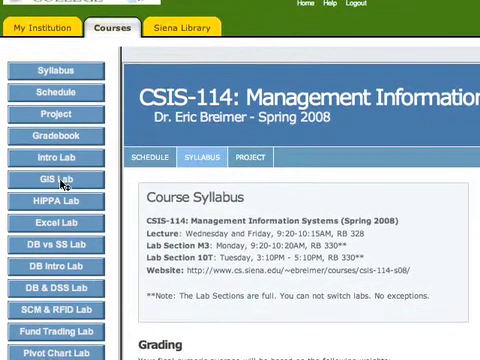
{"action": "left_click", "coordinate": [62, 183]}
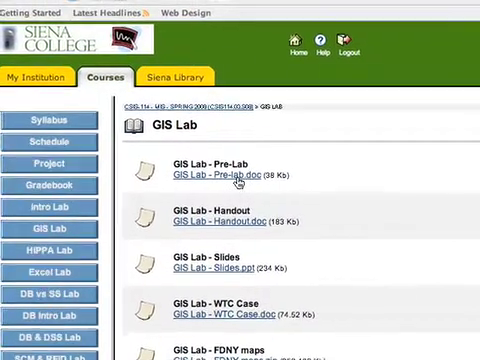
{"action": "left_click", "coordinate": [238, 178]}
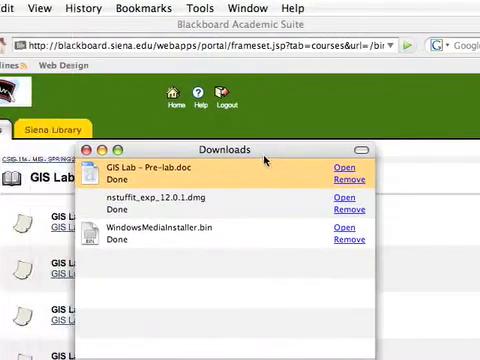
View the downloaded Pre-lab worksheet in Word and save a copy via Save As
{"action": "left_click", "coordinate": [238, 168]}
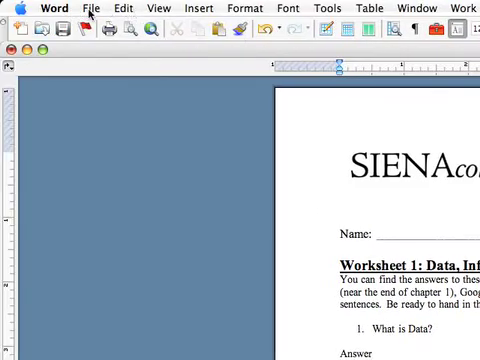
{"action": "left_click", "coordinate": [89, 12]}
{"action": "left_click", "coordinate": [115, 120]}
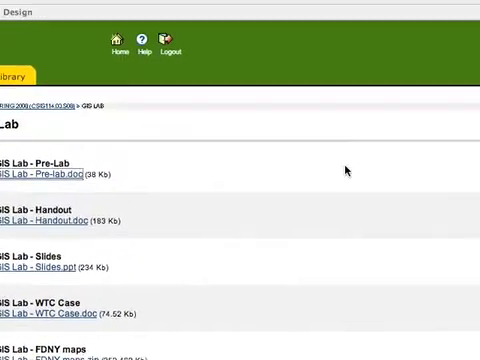
In Edit View, start adding an Assignment to the GIS Lab content area
{"action": "left_click", "coordinate": [241, 160]}
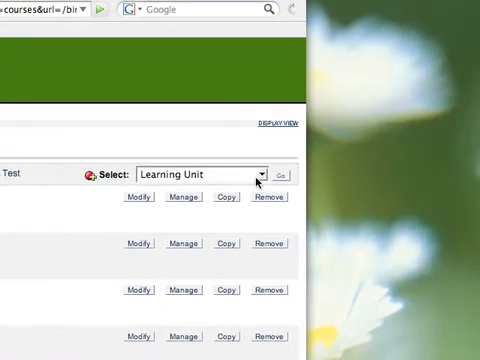
{"action": "left_click", "coordinate": [243, 181]}
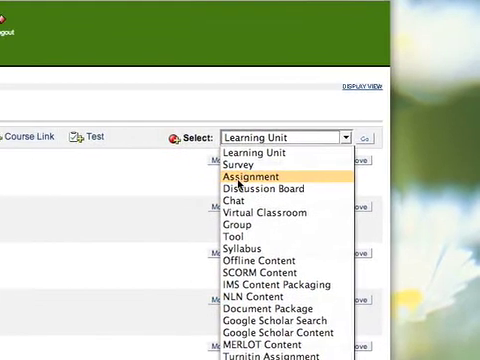
{"action": "left_click", "coordinate": [241, 183]}
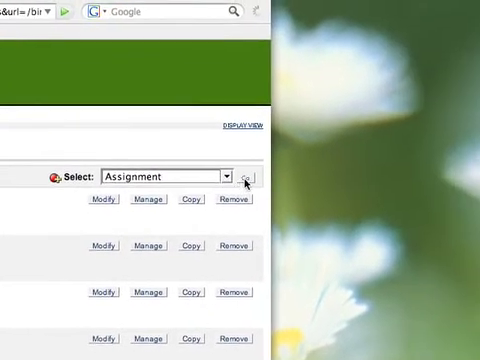
{"action": "left_click", "coordinate": [329, 176]}
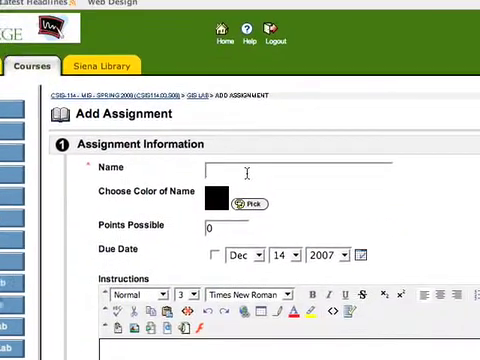
Name the assignment Submit Pre-lab, make it worth 100 points and write its instructions
{"action": "left_click", "coordinate": [240, 182]}
{"action": "type", "text": "Submit Pre-lab"}
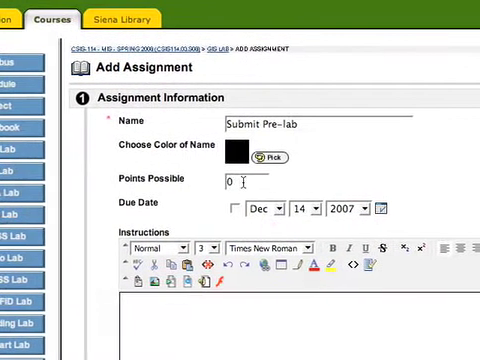
{"action": "left_click_drag", "start_coordinate": [242, 182], "coordinate": [230, 182]}
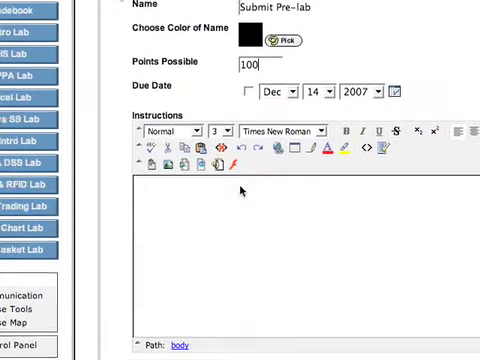
{"action": "left_click", "coordinate": [240, 186]}
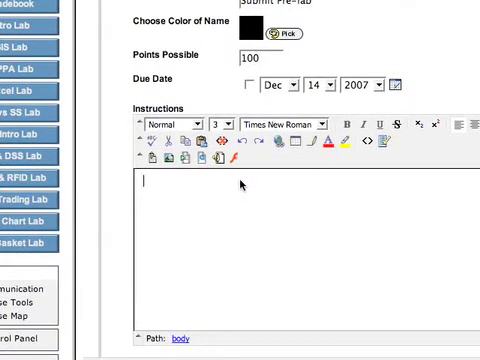
{"action": "type", "text": "Please submit your"}
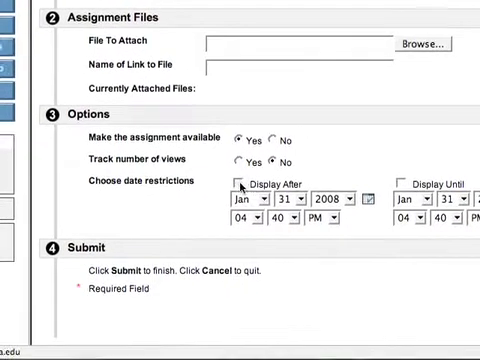
Leave Display After off and set Display Until to February 6 at hour 05
{"action": "left_click", "coordinate": [235, 194]}
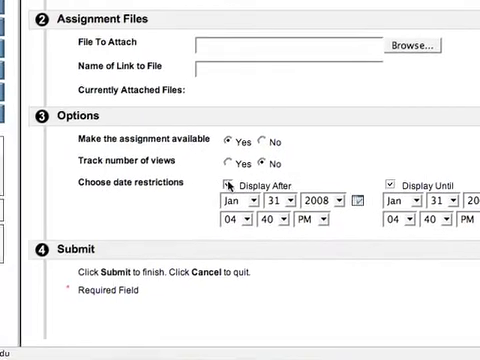
{"action": "left_click", "coordinate": [76, 180]}
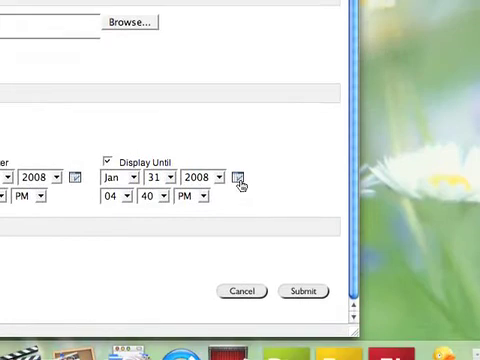
{"action": "left_click", "coordinate": [239, 179]}
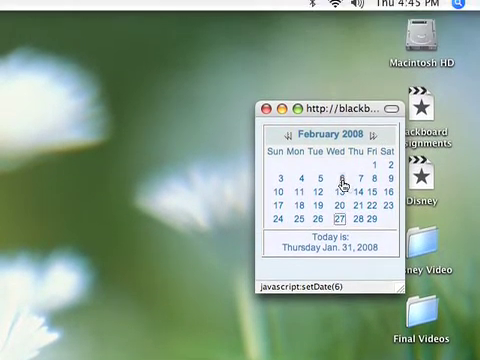
{"action": "left_click", "coordinate": [342, 184]}
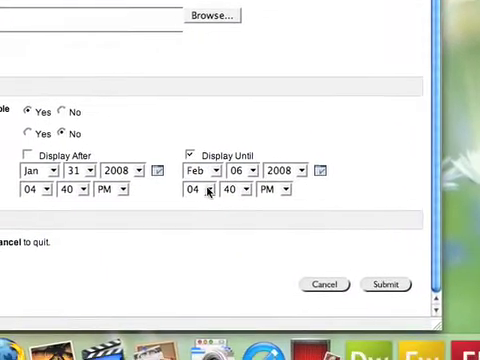
{"action": "left_click", "coordinate": [209, 192]}
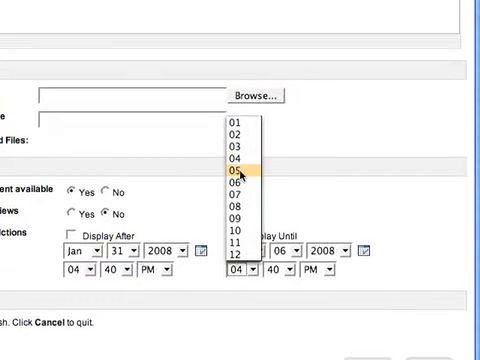
{"action": "left_click", "coordinate": [240, 171]}
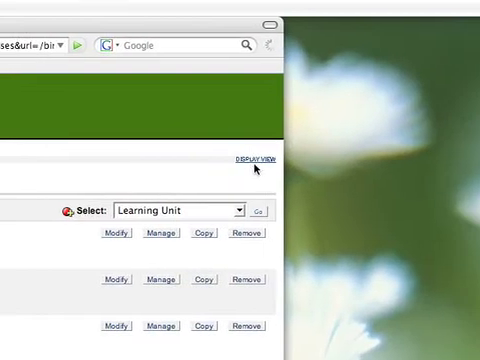
In Display View, attach GIS Lab - Pre-lab.doc from the Desktop to a Submit Pre-lab attempt
{"action": "left_click", "coordinate": [242, 161]}
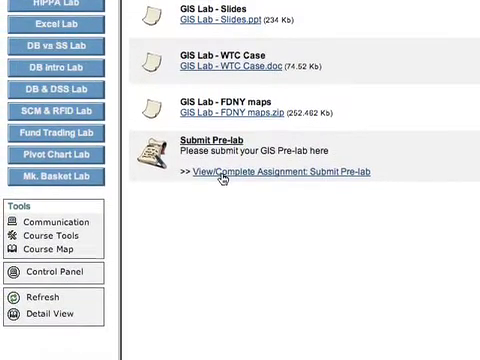
{"action": "left_click", "coordinate": [223, 118]}
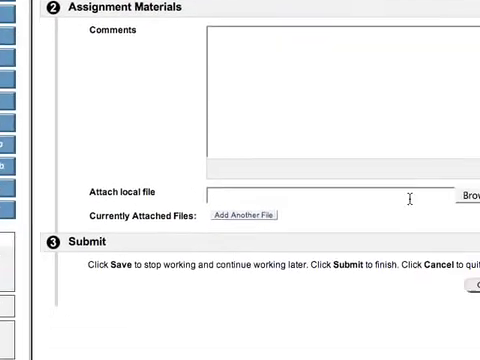
{"action": "left_click", "coordinate": [470, 196]}
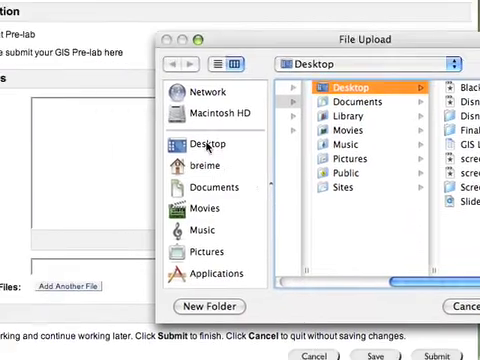
{"action": "left_click", "coordinate": [150, 56]}
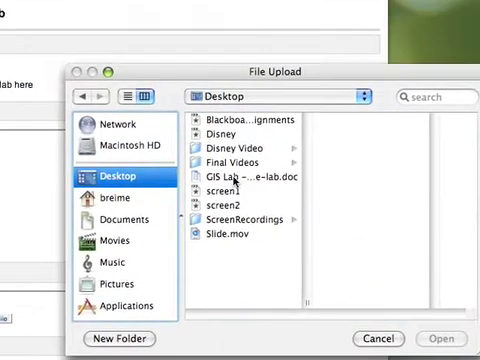
{"action": "left_click", "coordinate": [255, 86]}
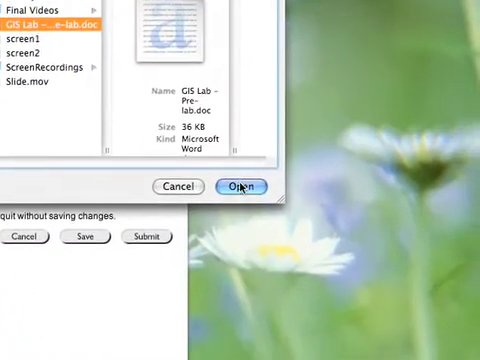
{"action": "left_click", "coordinate": [260, 213]}
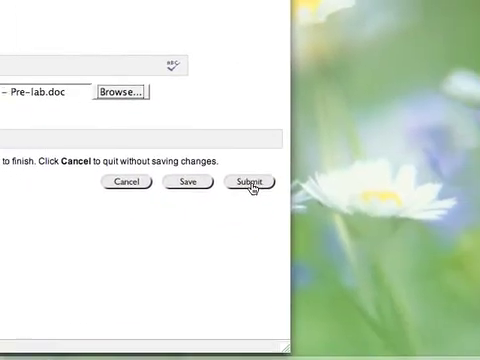
Submit the test attempt, confirm it and return to the Control Panel
{"action": "left_click", "coordinate": [239, 180]}
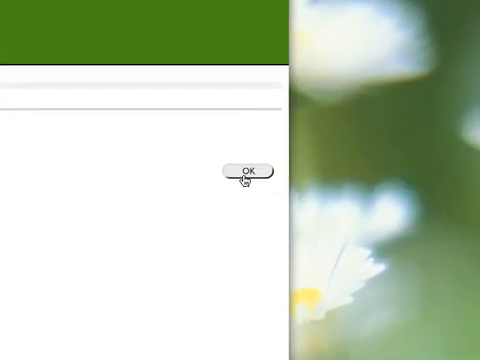
{"action": "left_click", "coordinate": [246, 173]}
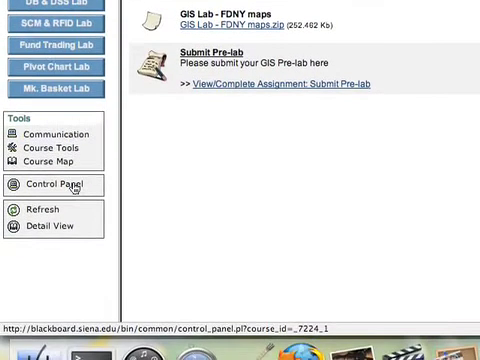
{"action": "left_click", "coordinate": [82, 207]}
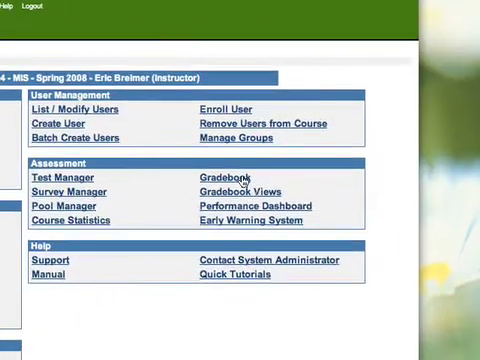
Review the Submit Pre-lab column's Modify Gradebook Item form in the gradebook
{"action": "left_click", "coordinate": [242, 183]}
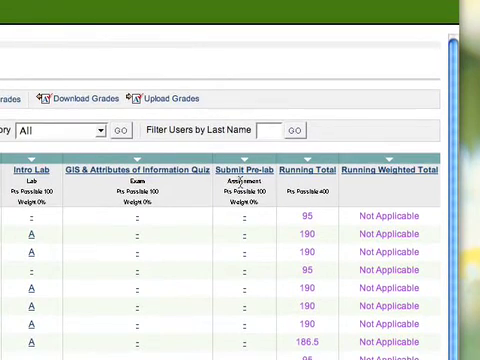
{"action": "left_click", "coordinate": [240, 186]}
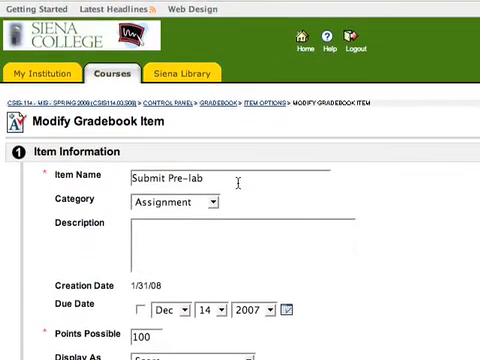
{"action": "left_click_drag", "start_coordinate": [238, 181], "coordinate": [129, 179]}
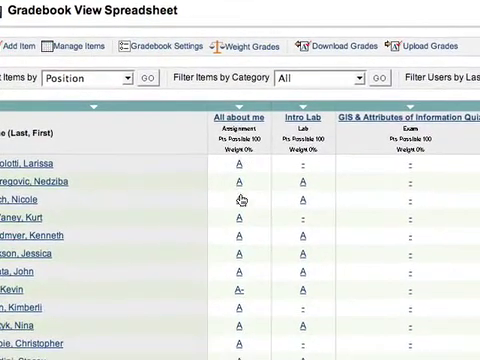
{"action": "scroll", "coordinate": [240, 197], "scroll_direction": "down", "scroll_amount": 2}
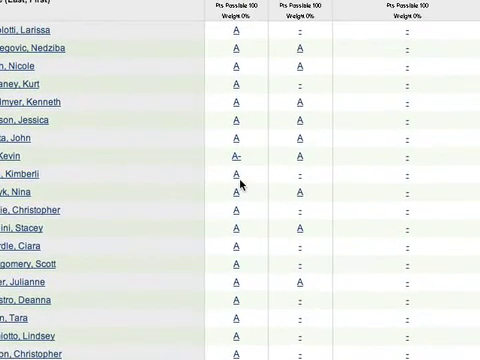
{"action": "scroll", "coordinate": [240, 185], "scroll_direction": "up", "scroll_amount": 5}
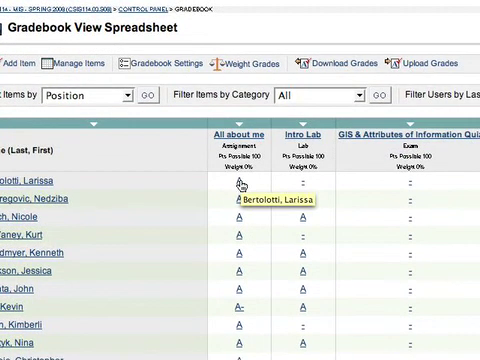
Download a student's attached All about me document from her grade details
{"action": "left_click", "coordinate": [240, 182]}
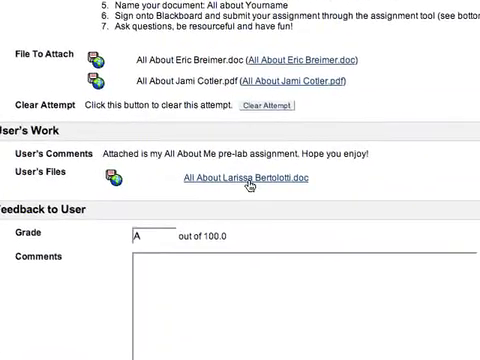
{"action": "left_click", "coordinate": [243, 185]}
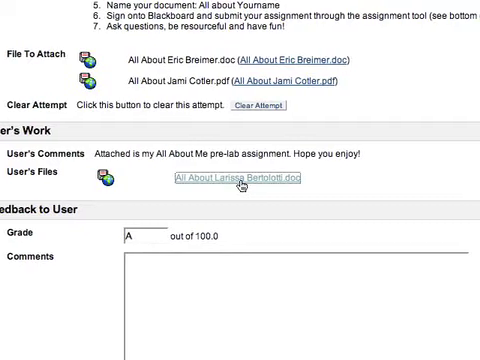